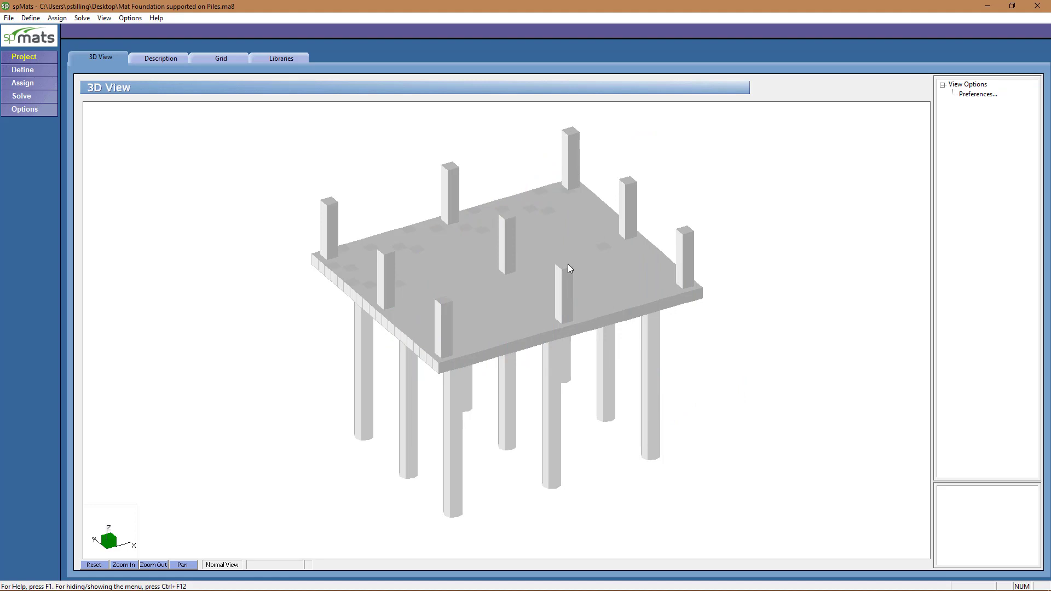
Open the Solve menu to reach the solver settings page.
click(82, 18)
Run the mat foundation analysis from the Solver page.
click(107, 31)
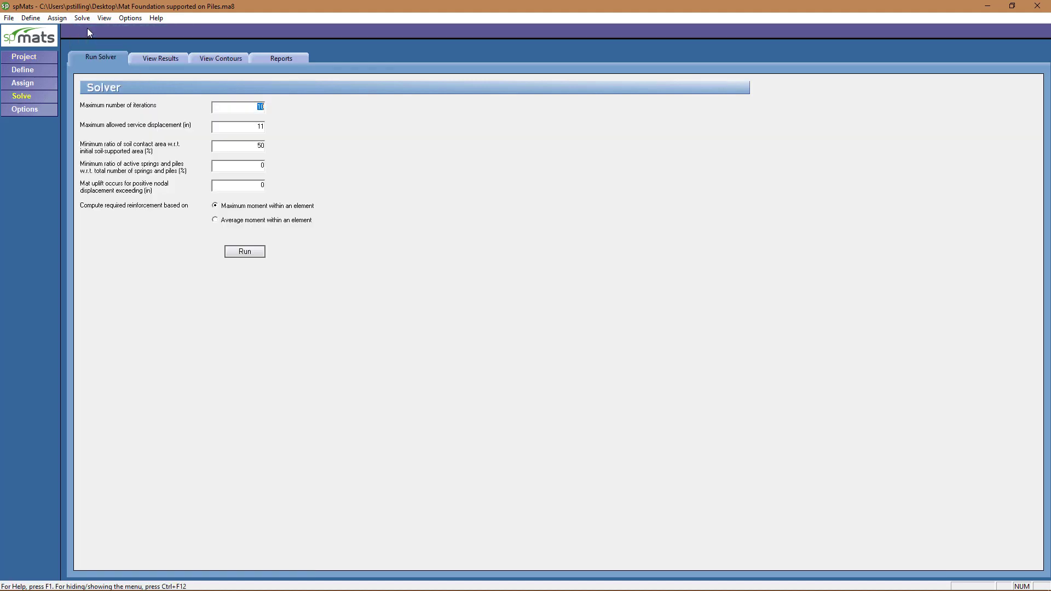
click(244, 251)
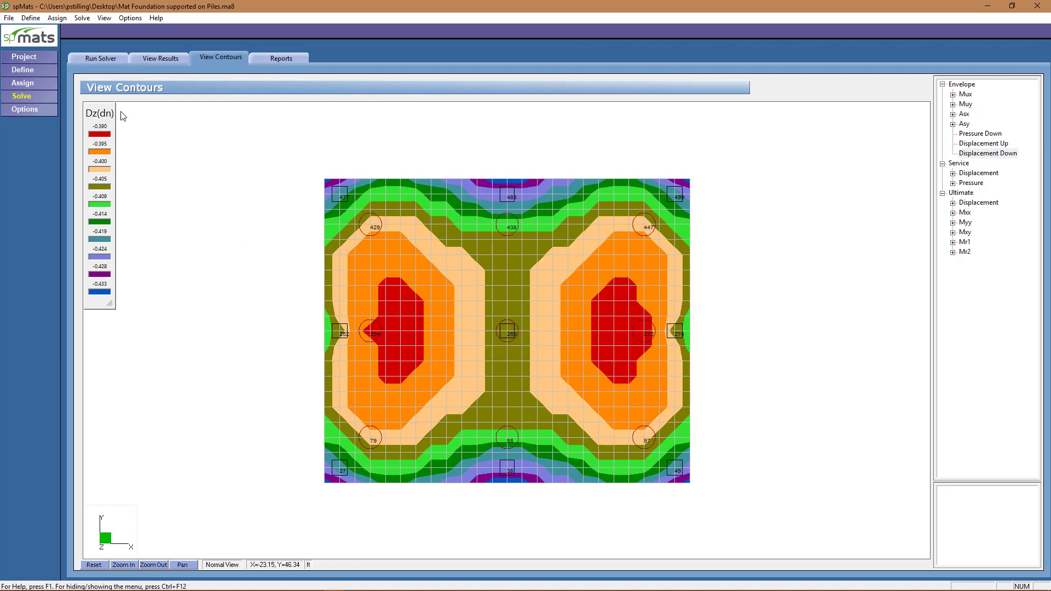
Start the File > Export to spColumn CTI Files command.
click(8, 18)
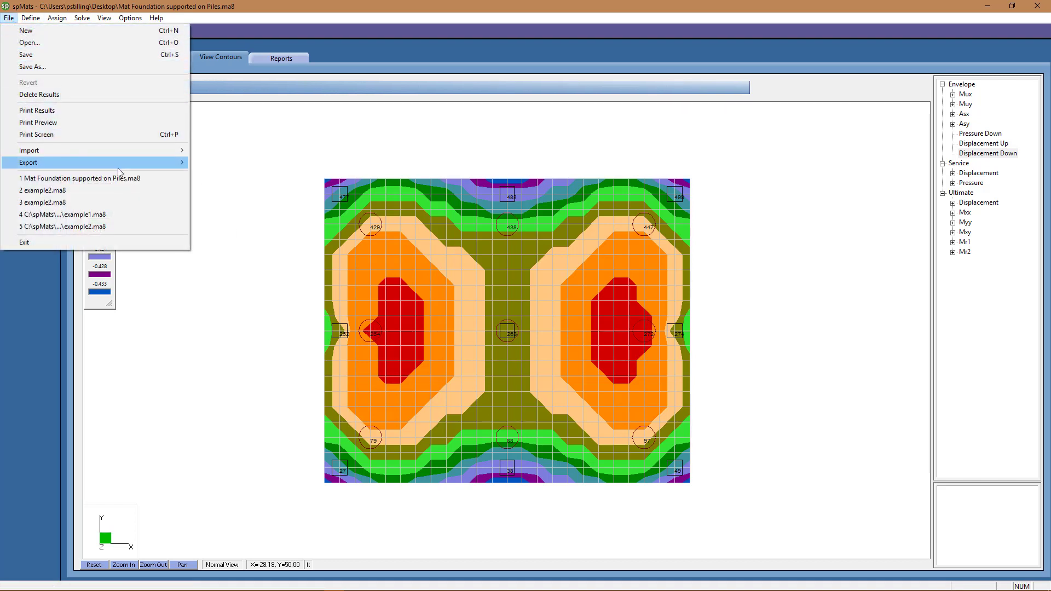
mouse_move(29, 163)
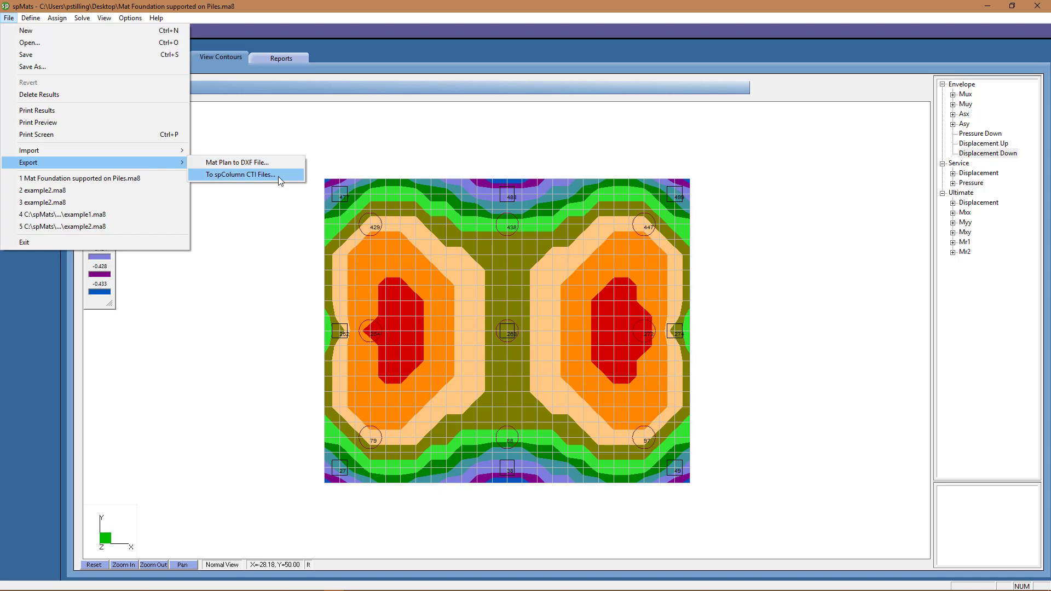
click(279, 177)
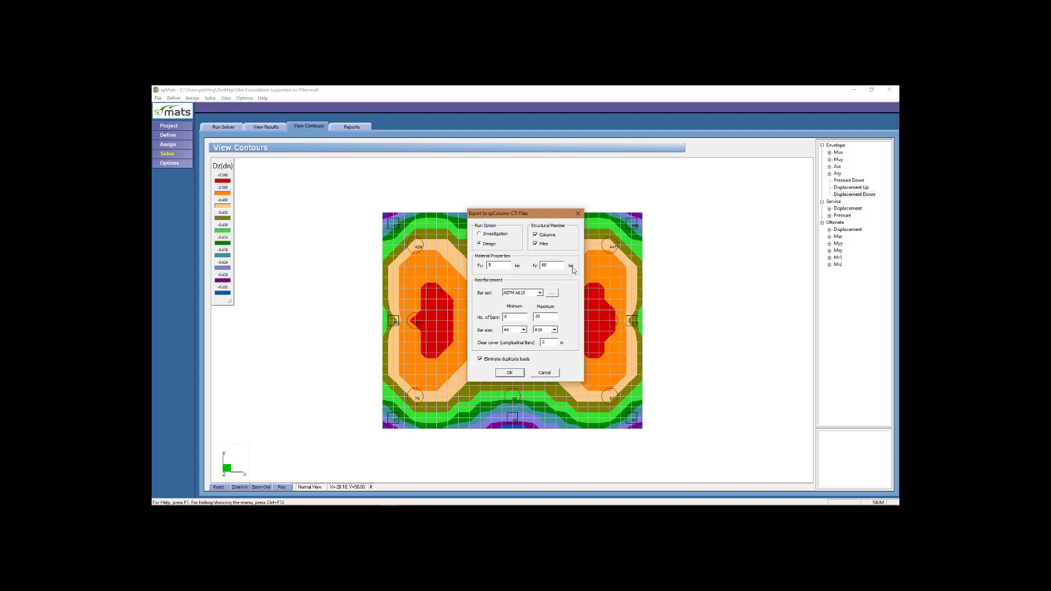
Export the 18 CTI files into the CTI Files folder and dismiss the confirmation.
click(510, 373)
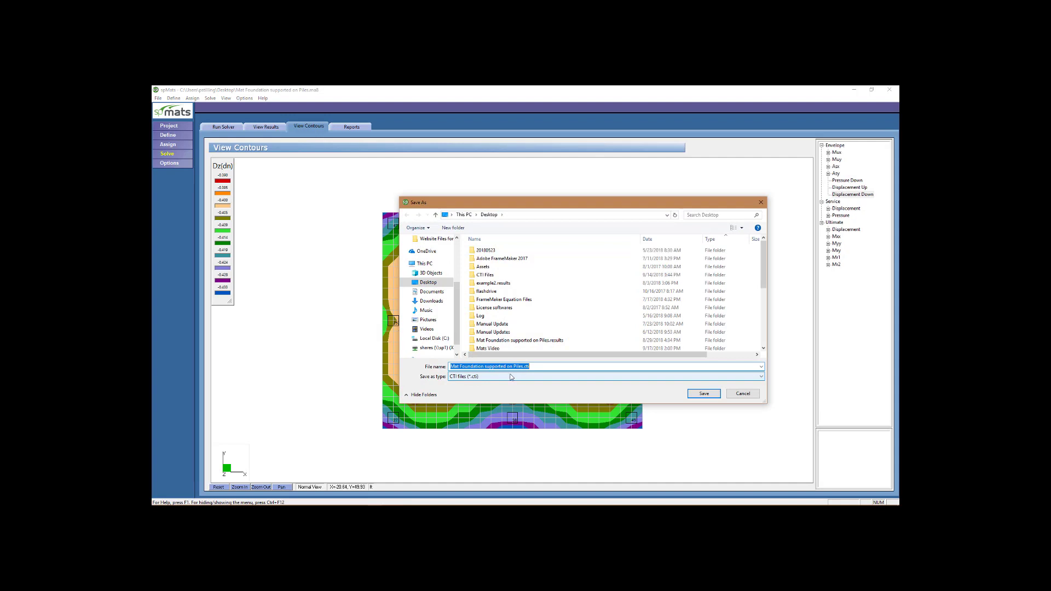
click(502, 275)
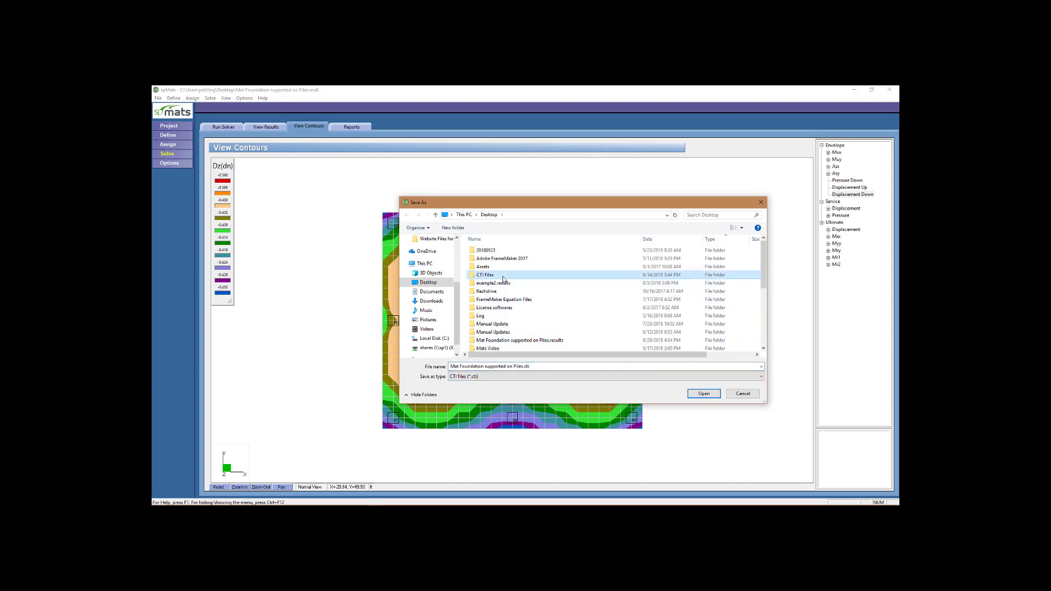
double_click(502, 275)
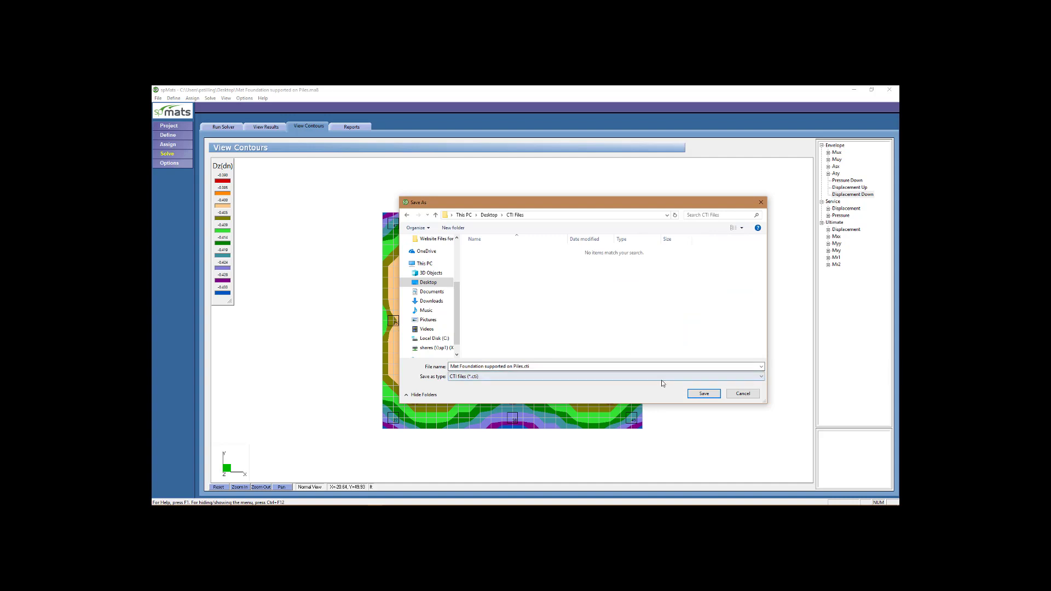
click(704, 394)
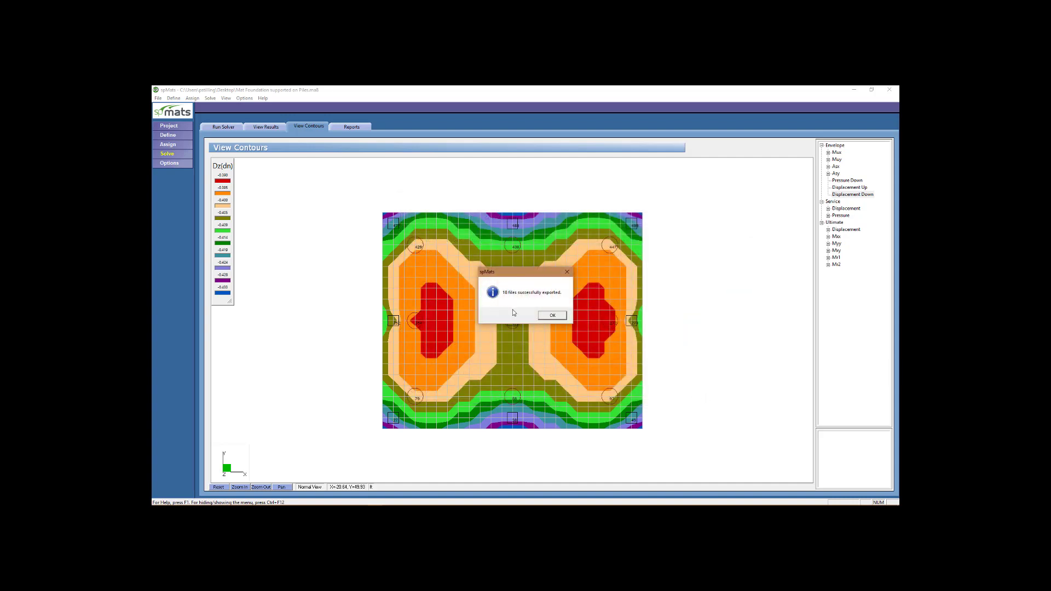
click(552, 316)
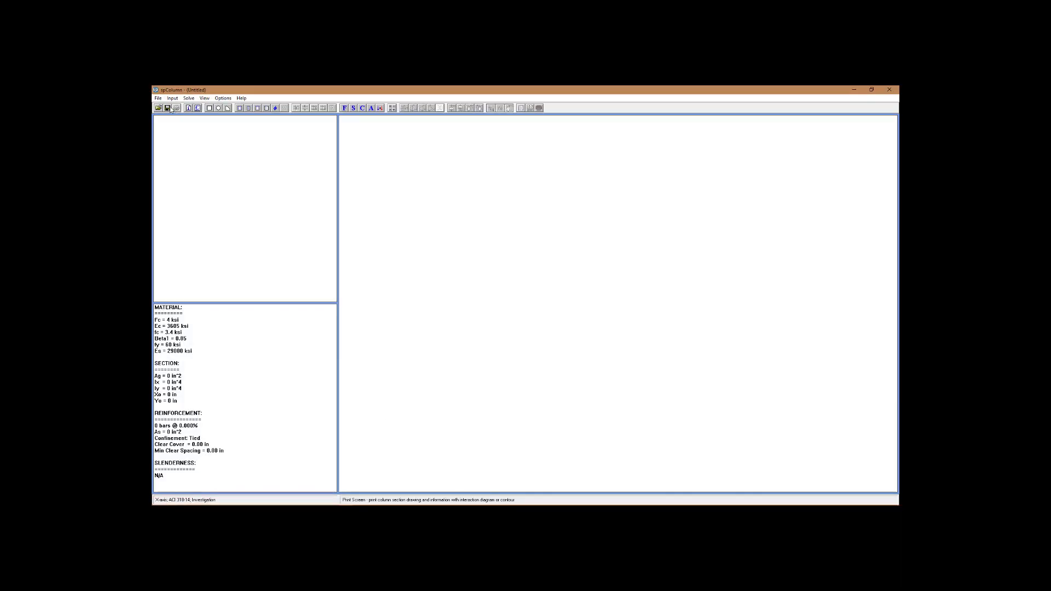
Browse spColumn's Open dialog to CTI Files, filtered to spColumn Text Input (*.cti).
click(157, 98)
click(165, 114)
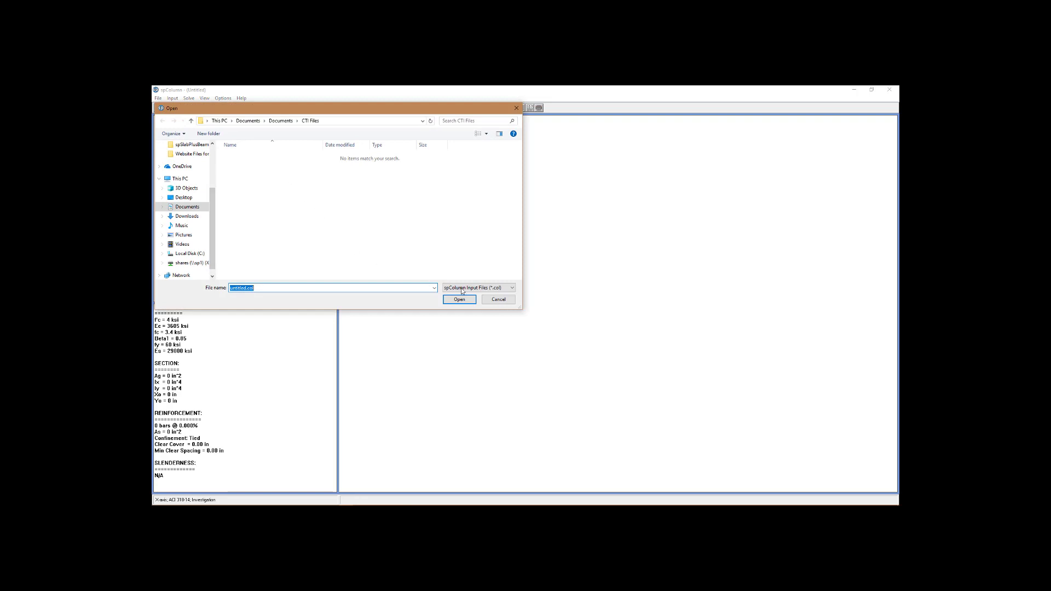
click(308, 204)
click(511, 289)
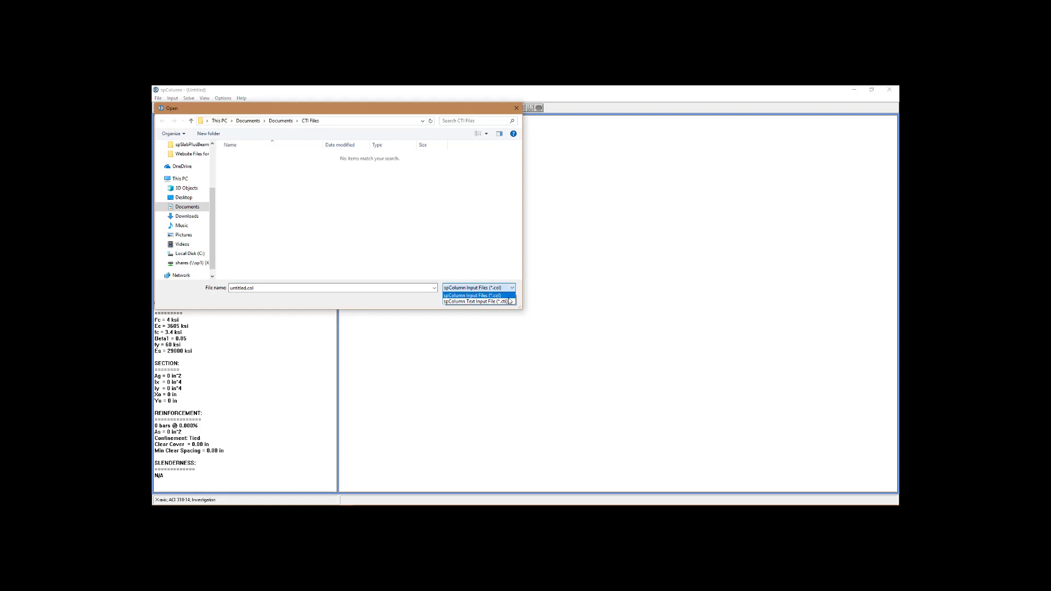
click(477, 301)
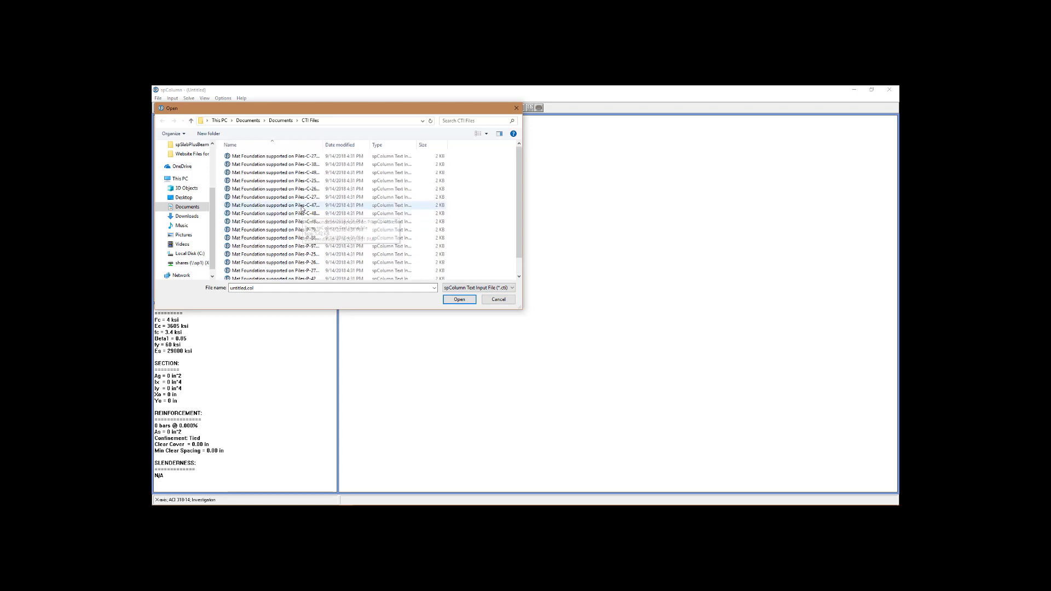
Load the C-27 24 x 24 in column section and open the Solve menu.
double_click(271, 197)
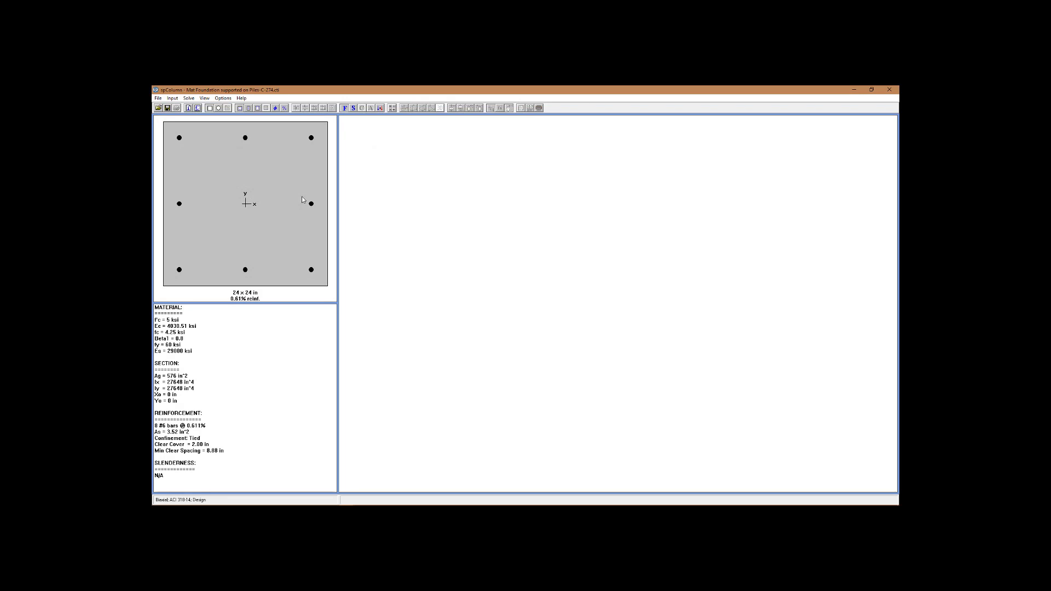
click(189, 98)
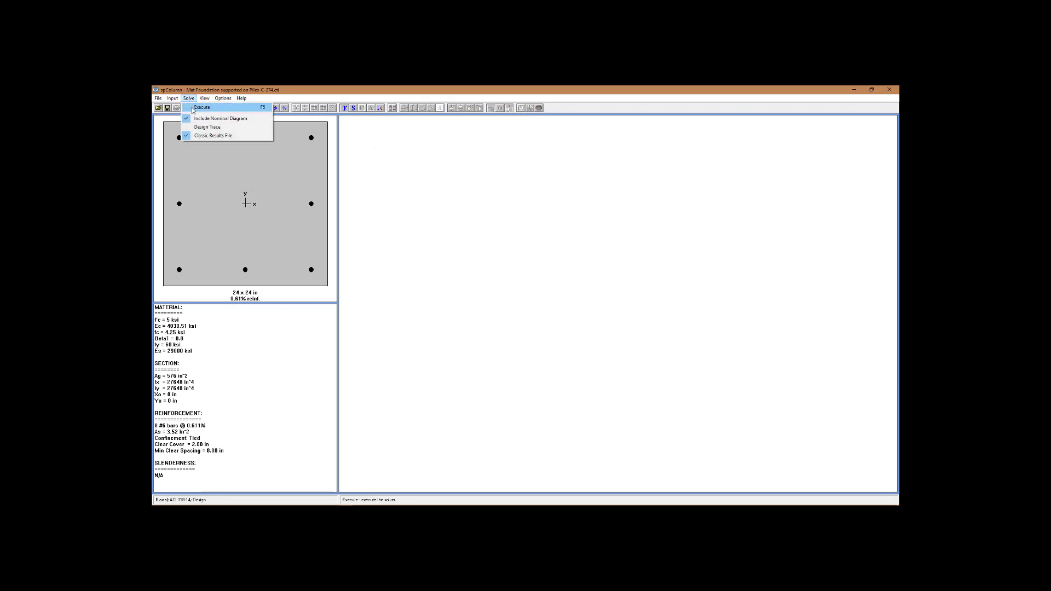